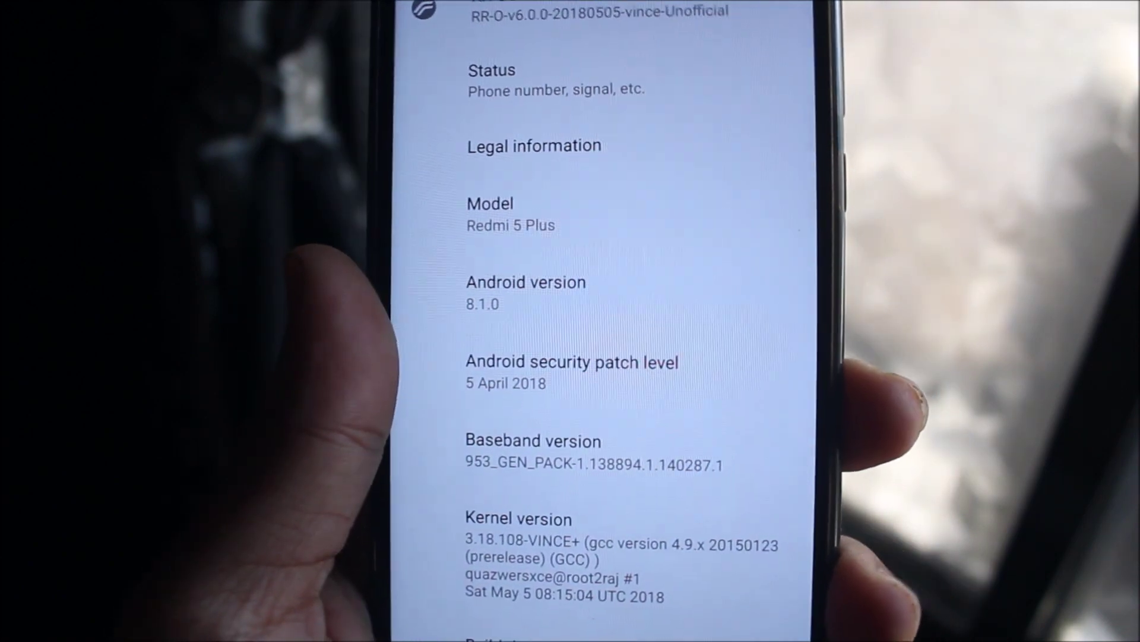
Return home and launch Configurations to reach the RECENTS tab with Clear all and Recent styles
{"action": "key", "text": "Home"}
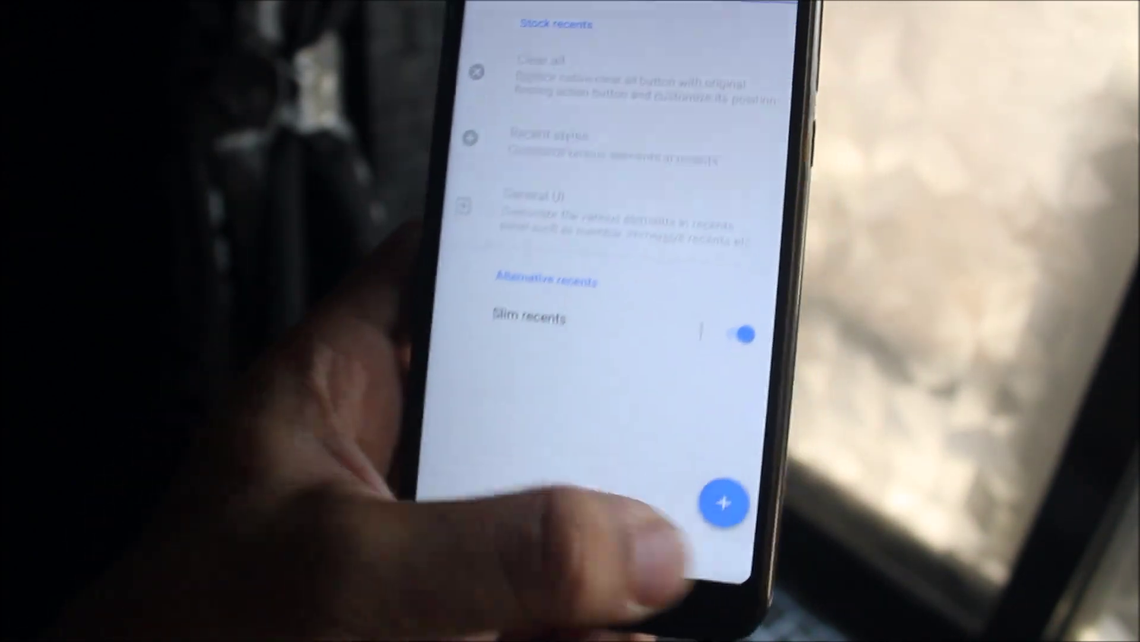
{"action": "left_click", "coordinate": [677, 544]}
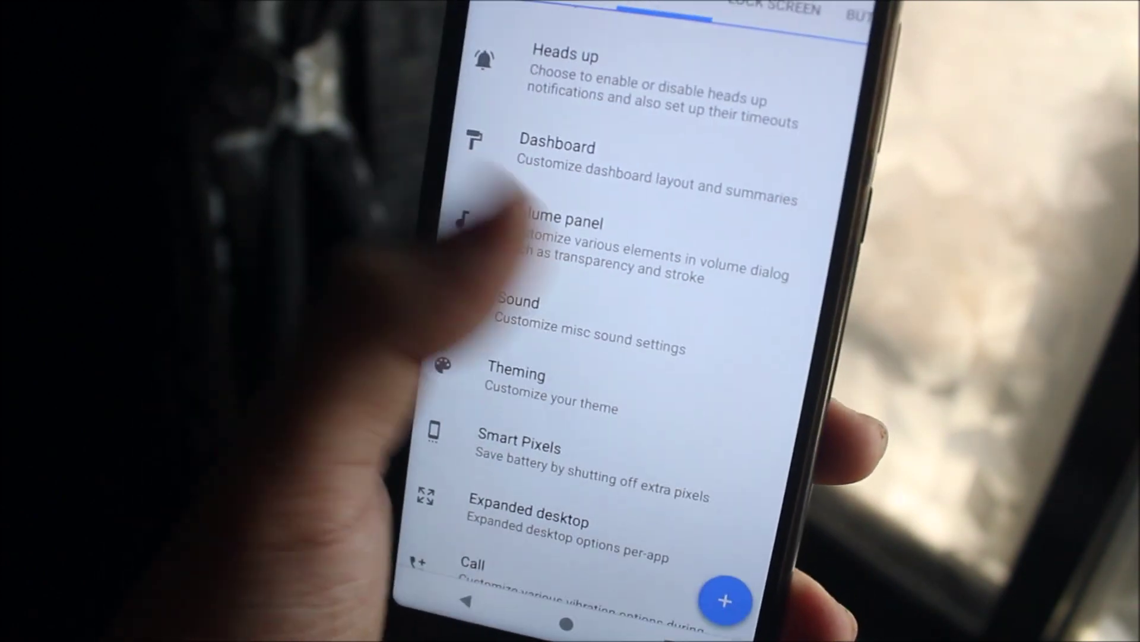
{"action": "scroll", "coordinate": [482, 321], "scroll_direction": "down", "scroll_amount": 5}
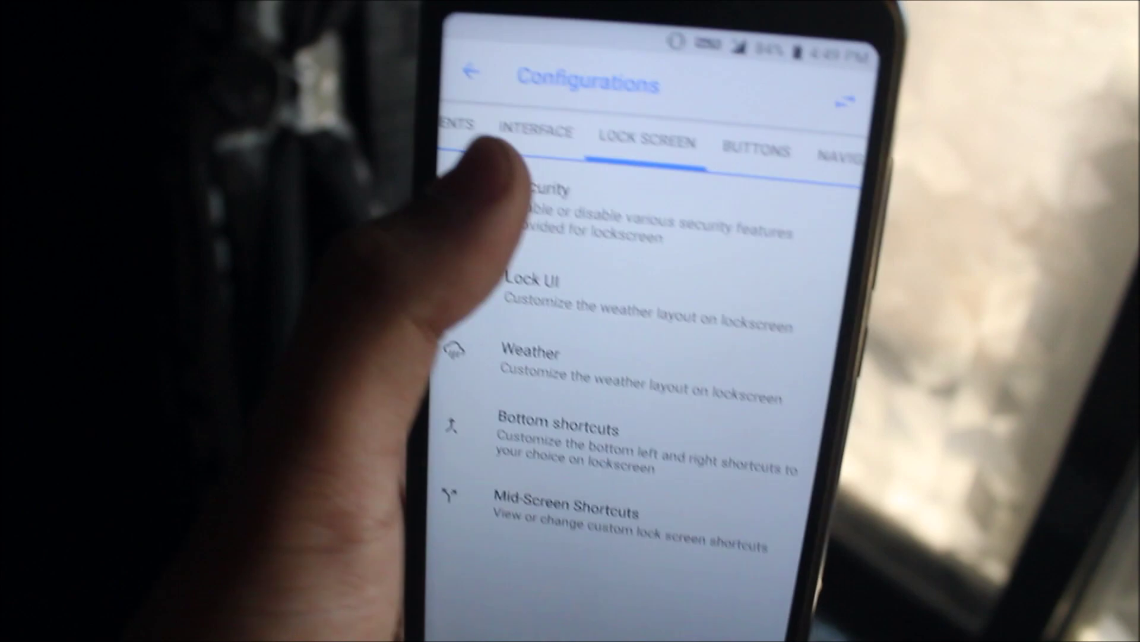
Open and close the lock screen Security options, then move on to the BUTTONS tab
{"action": "left_click", "coordinate": [535, 192]}
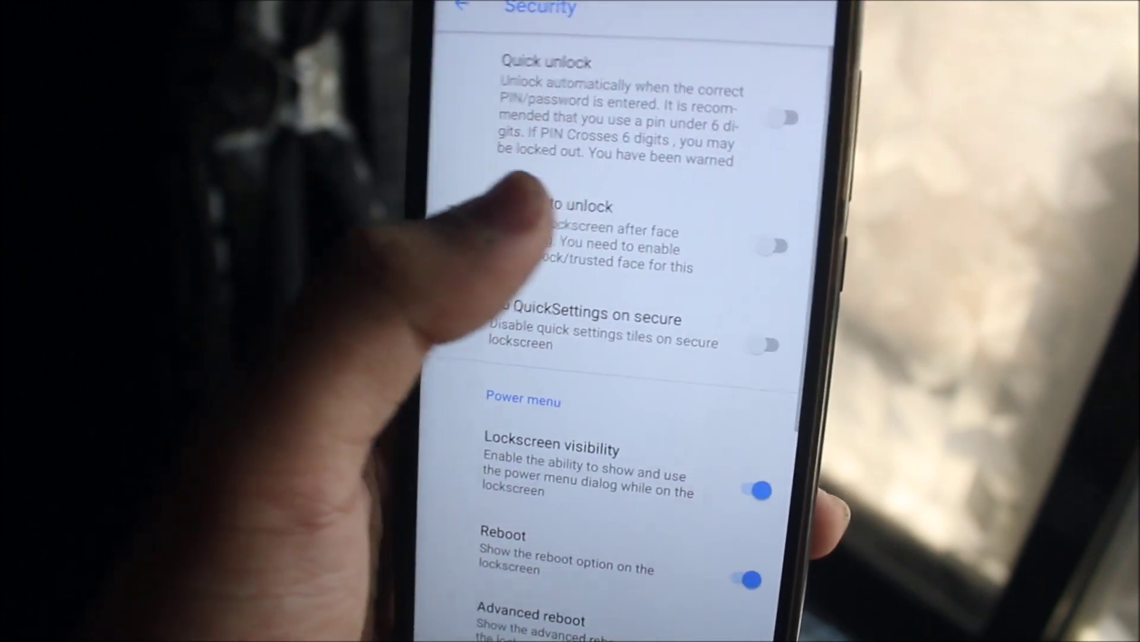
{"action": "left_click", "coordinate": [526, 206]}
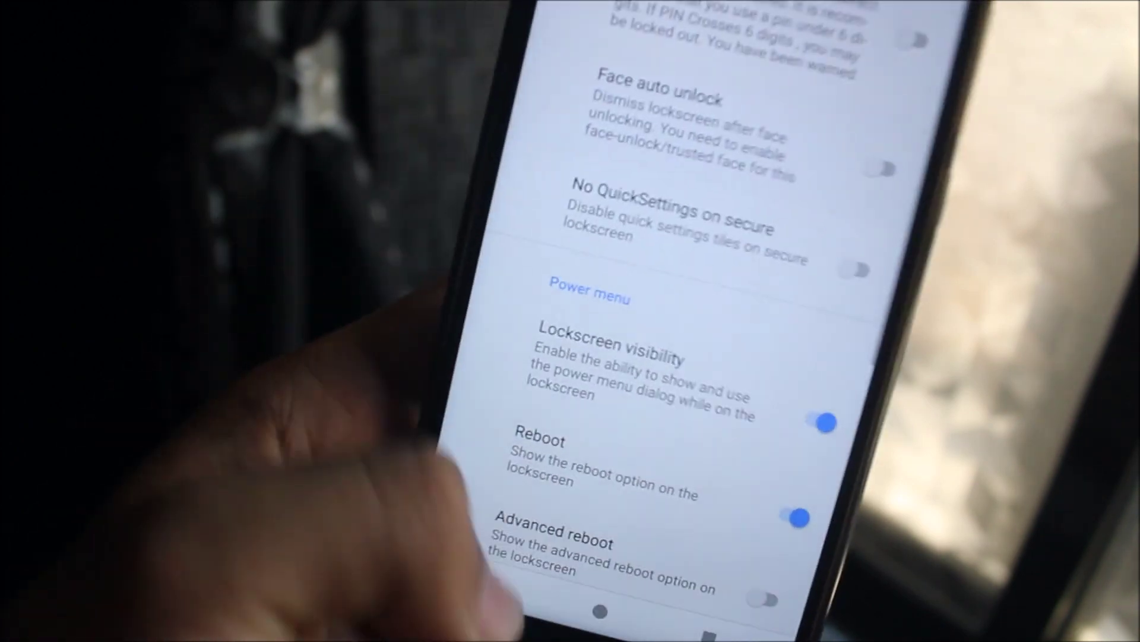
{"action": "left_click", "coordinate": [445, 615]}
{"action": "left_click_drag", "start_coordinate": [553, 498], "coordinate": [402, 481]}
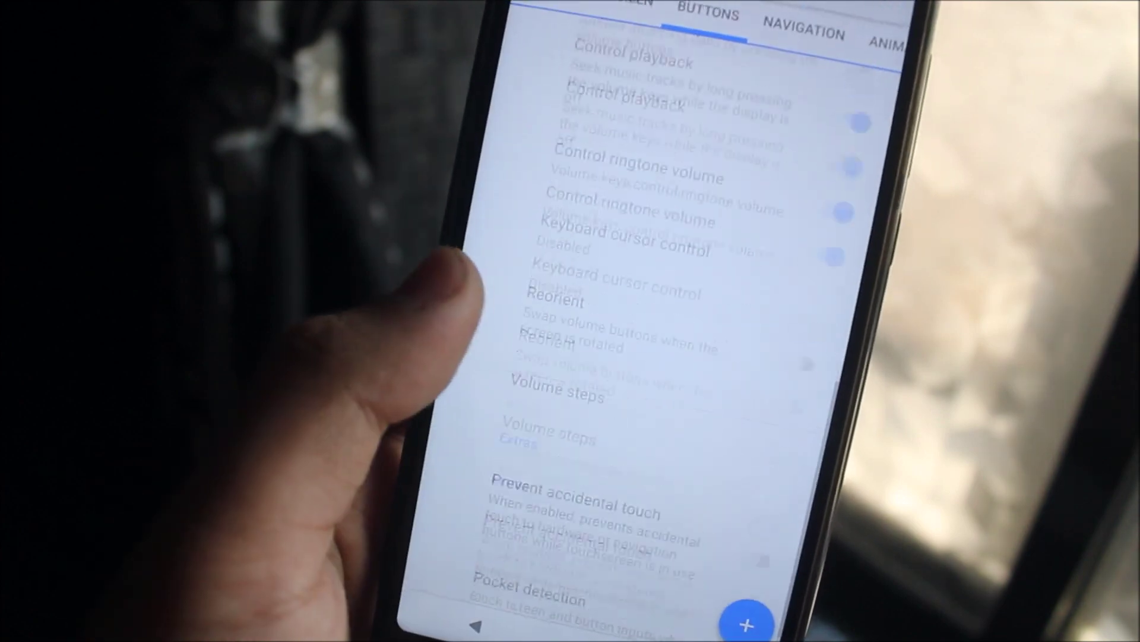
{"action": "scroll", "coordinate": [624, 356], "scroll_direction": "up", "scroll_amount": 5}
On the NAVIGATION tab, turn Allow navigation bar off and on, then reach ANIMATIONS
{"action": "left_click_drag", "start_coordinate": [659, 512], "coordinate": [427, 499]}
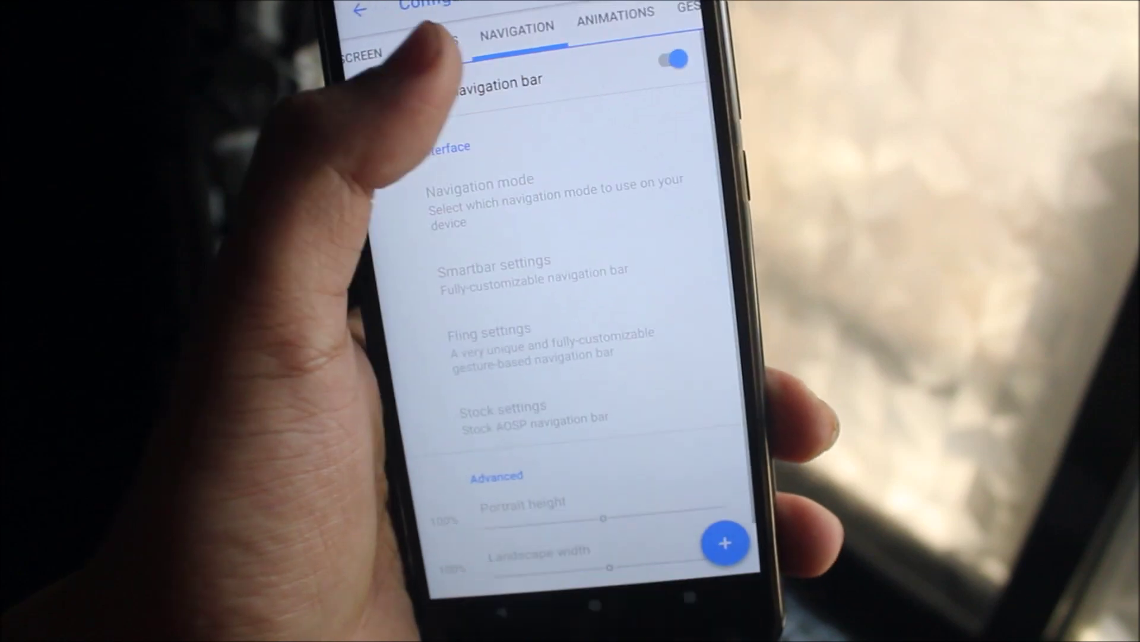
{"action": "left_click", "coordinate": [763, 38]}
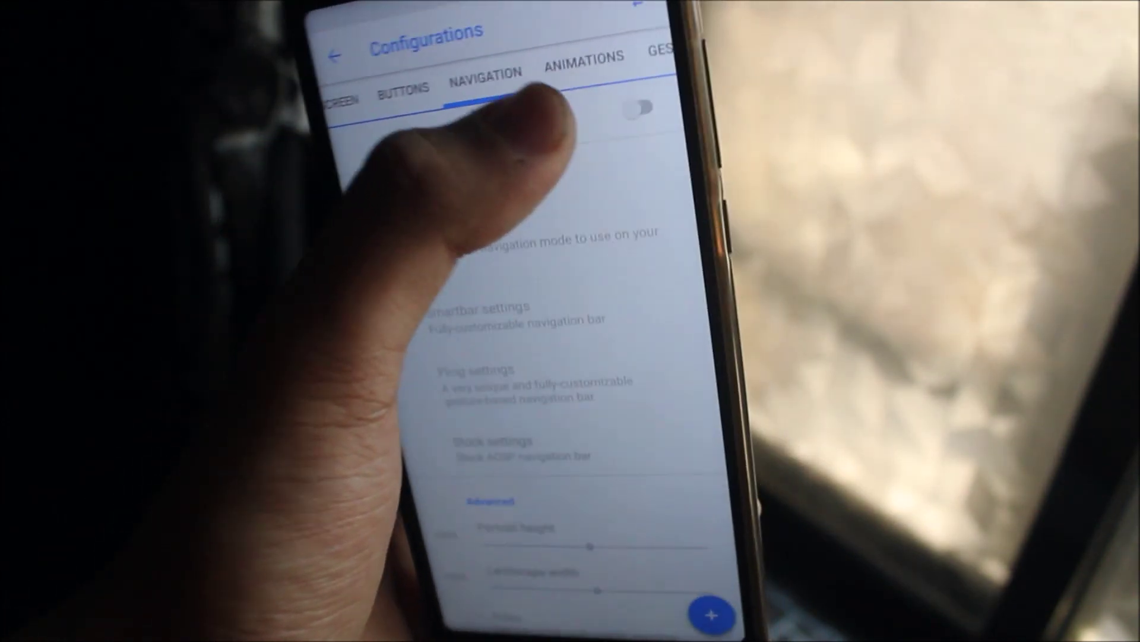
{"action": "left_click", "coordinate": [517, 108]}
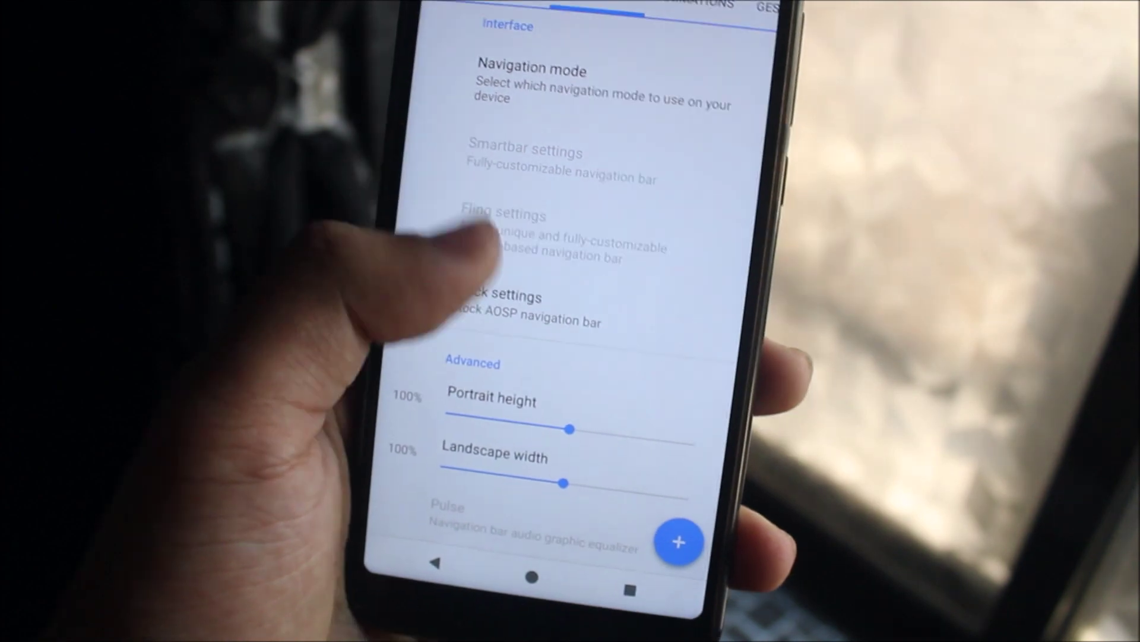
{"action": "scroll", "coordinate": [535, 322], "scroll_direction": "down", "scroll_amount": 1}
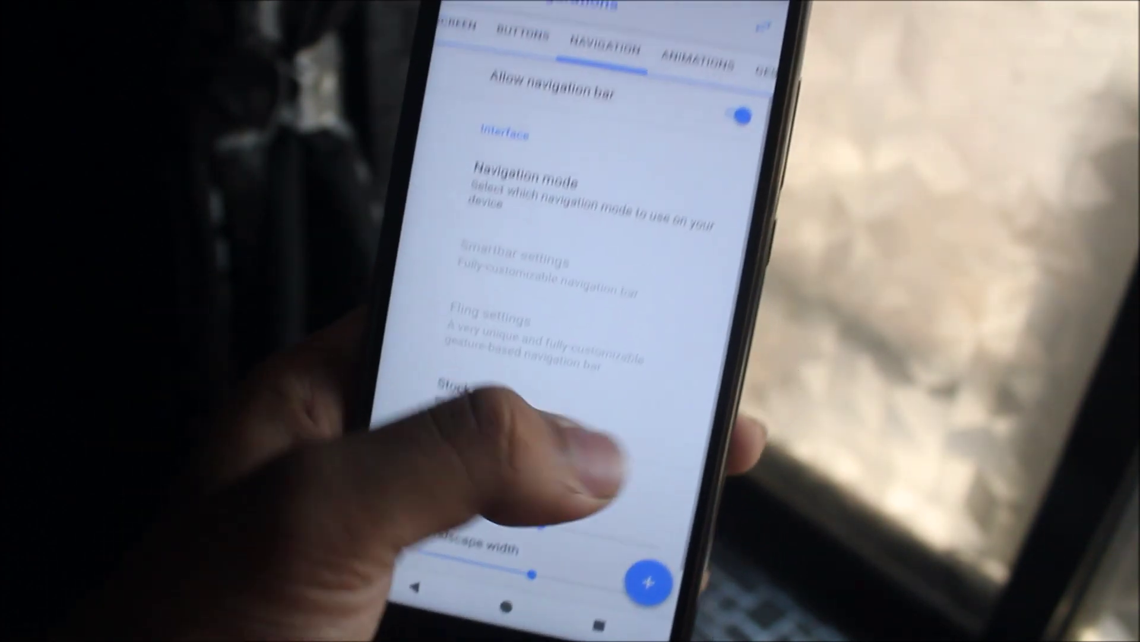
{"action": "left_click_drag", "start_coordinate": [570, 446], "coordinate": [374, 445]}
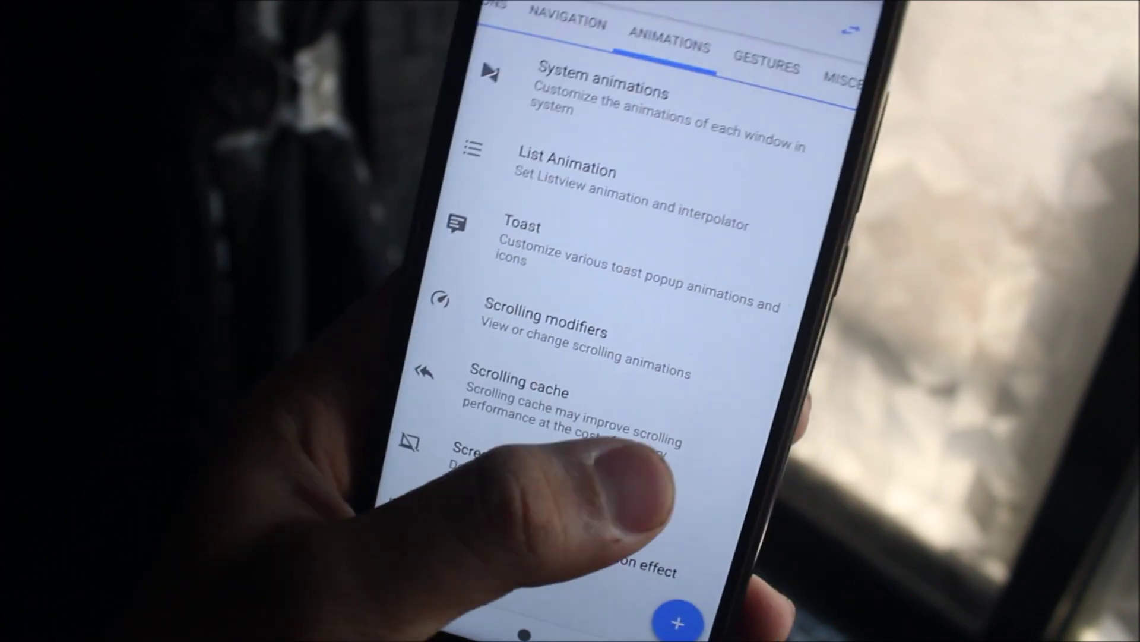
Swipe past the GESTURES and MISCELLANEOUS tabs to the ABOUT tab's Changelog and Forum links
{"action": "left_click_drag", "start_coordinate": [588, 481], "coordinate": [384, 383]}
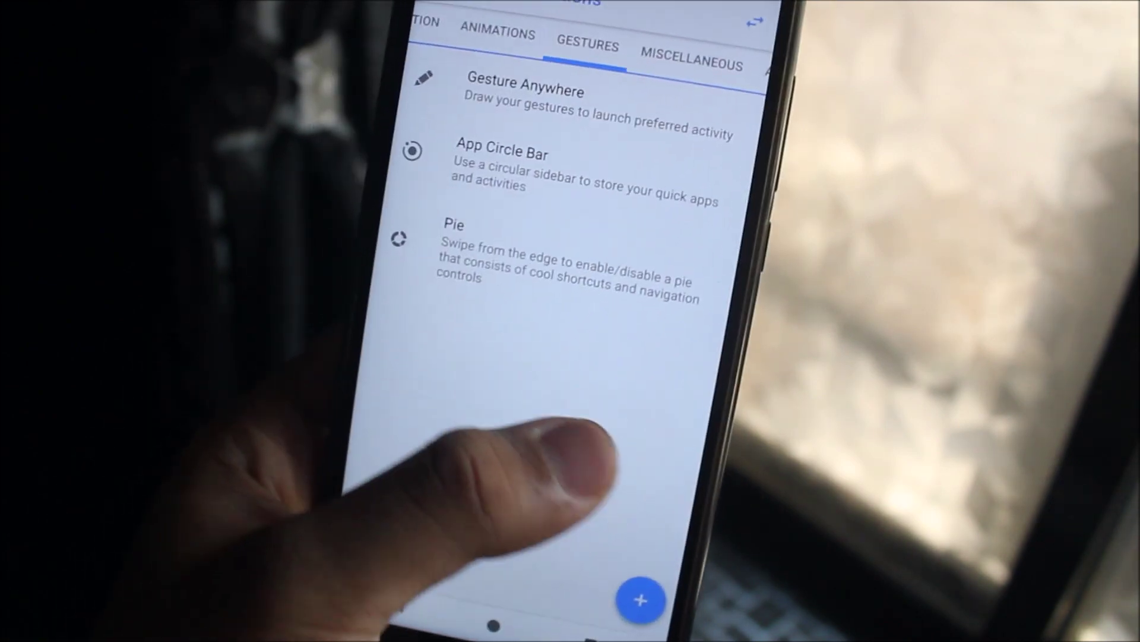
{"action": "left_click_drag", "start_coordinate": [562, 455], "coordinate": [375, 410]}
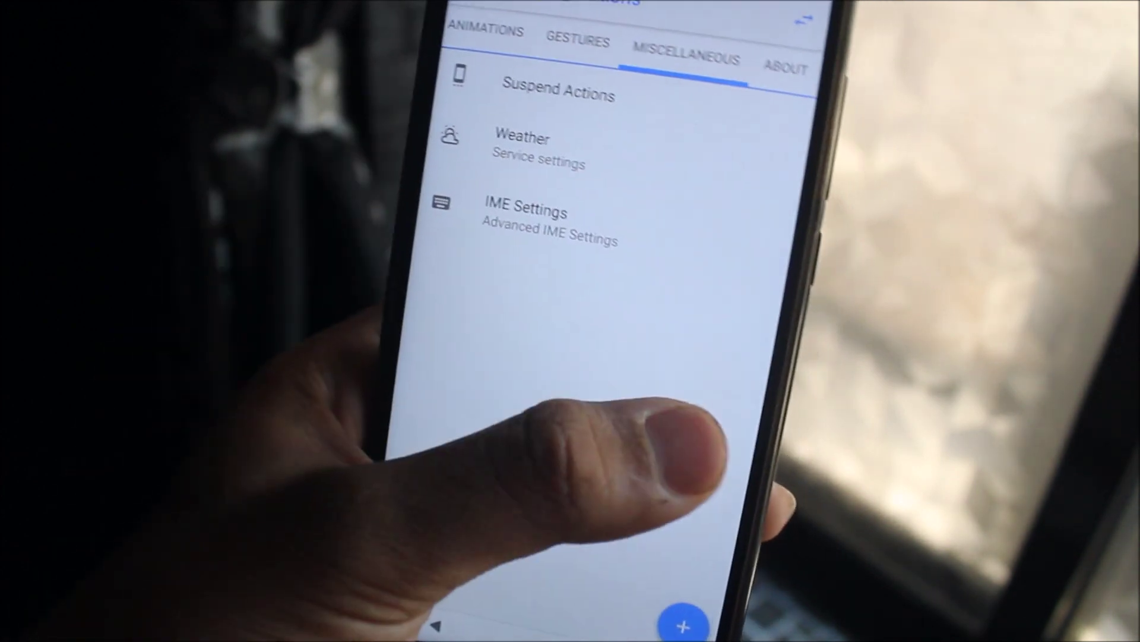
{"action": "left_click_drag", "start_coordinate": [695, 446], "coordinate": [419, 357]}
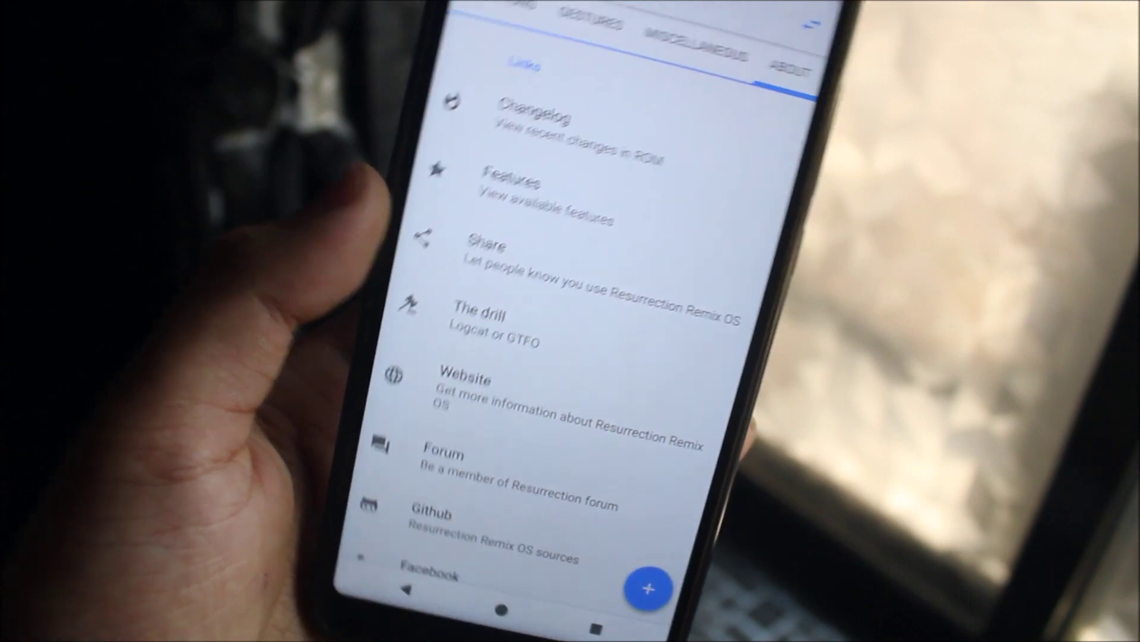
{"action": "scroll", "coordinate": [579, 311], "scroll_direction": "down", "scroll_amount": 3}
{"action": "scroll", "coordinate": [579, 312], "scroll_direction": "down", "scroll_amount": 2}
{"action": "scroll", "coordinate": [580, 313], "scroll_direction": "up", "scroll_amount": 5}
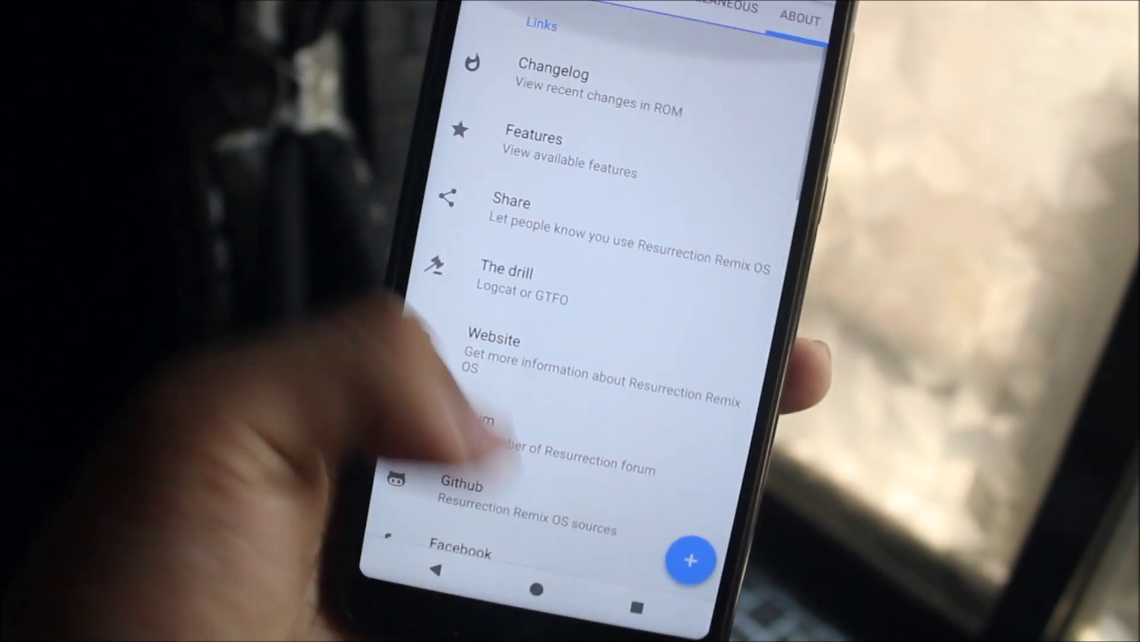